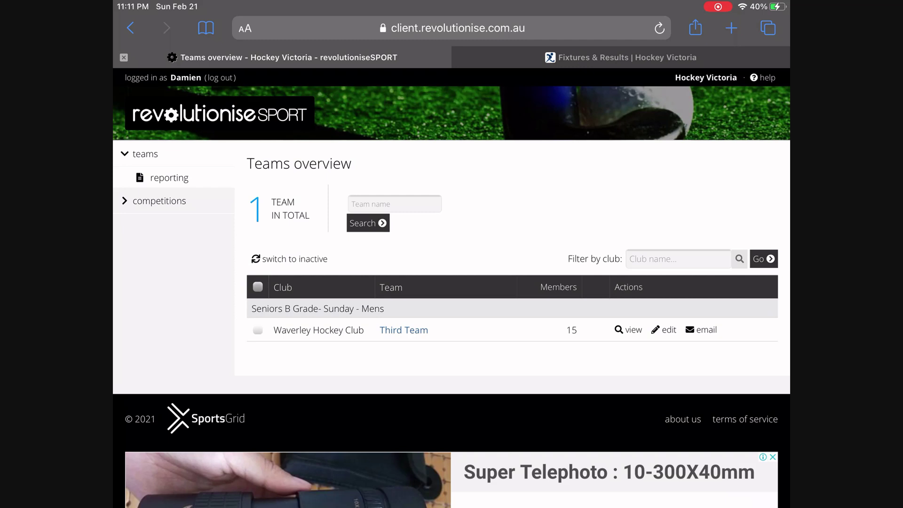
left_click(663, 330)
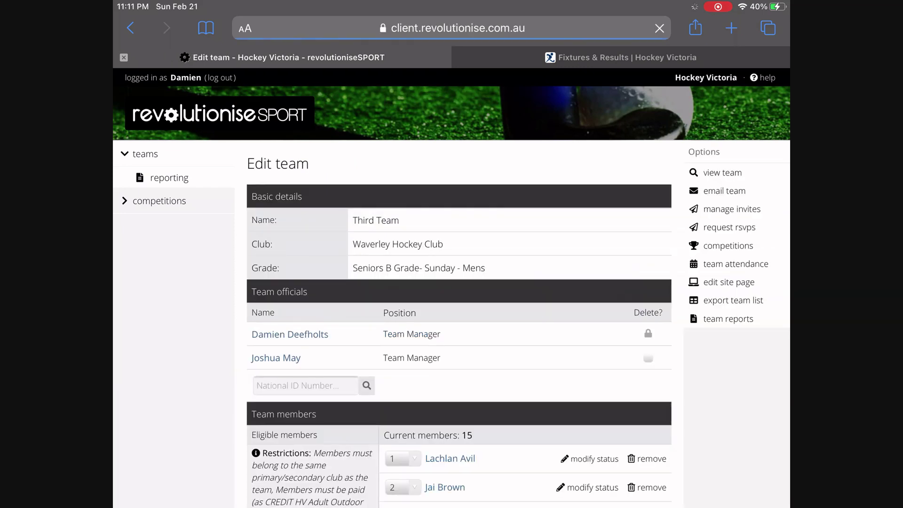
scroll(452, 282, "down", 5)
scroll(459, 282, "down", 2)
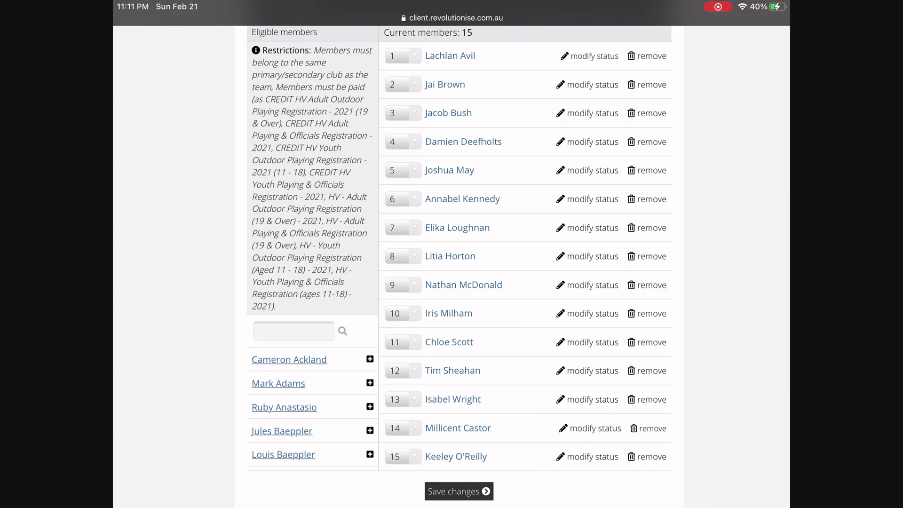
scroll(458, 254, "up", 1)
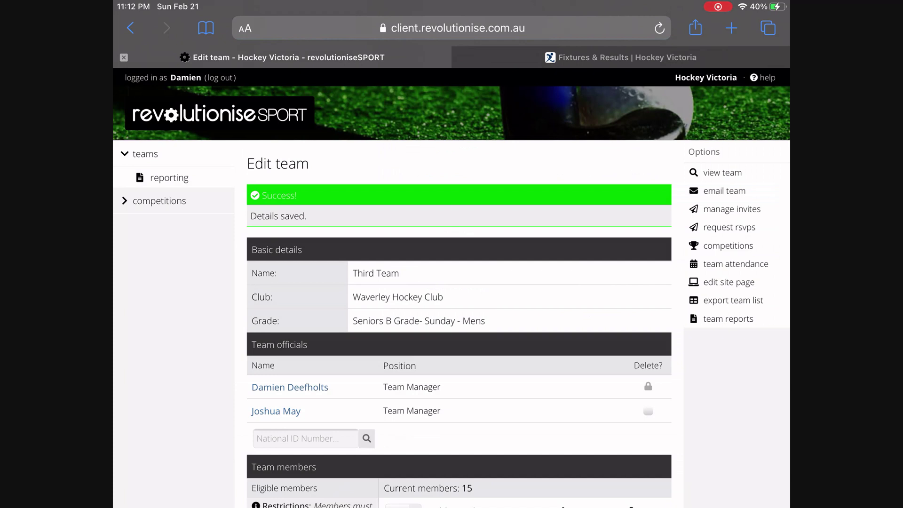
From Competitions, open the Seniors B Grade- Sunday - Mens rounds and show the Round 2 draw.
left_click(160, 200)
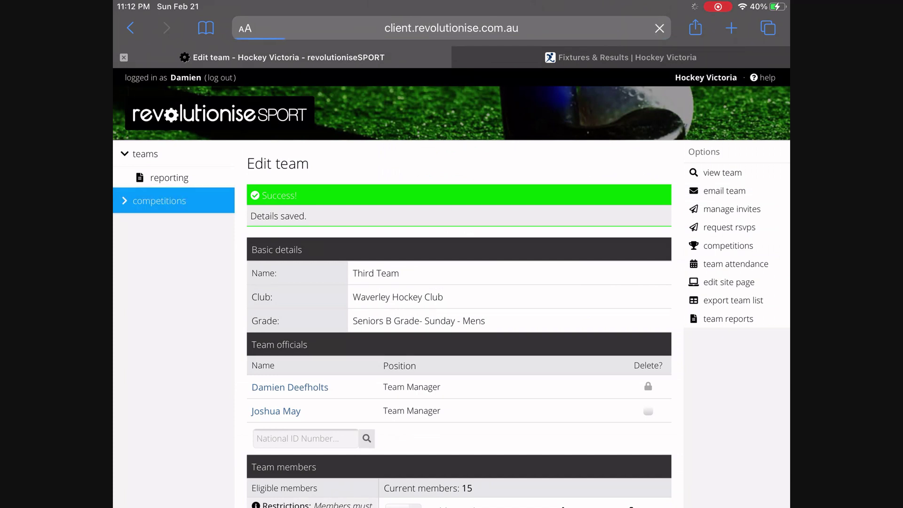
scroll(452, 282, "down", 3)
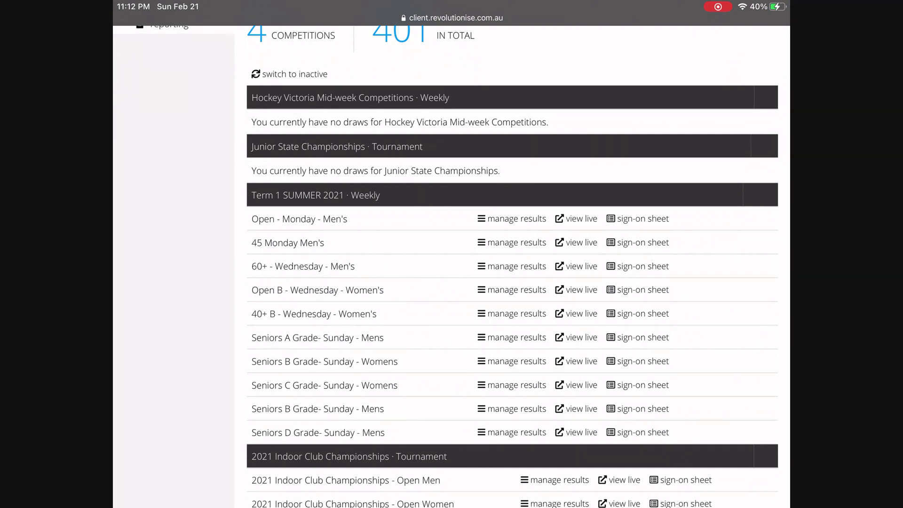
scroll(451, 282, "up", 3)
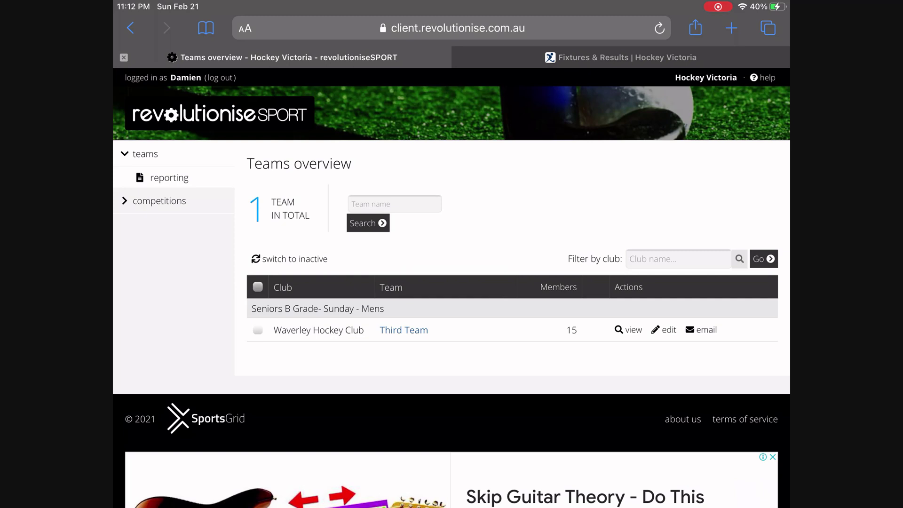
left_click(160, 200)
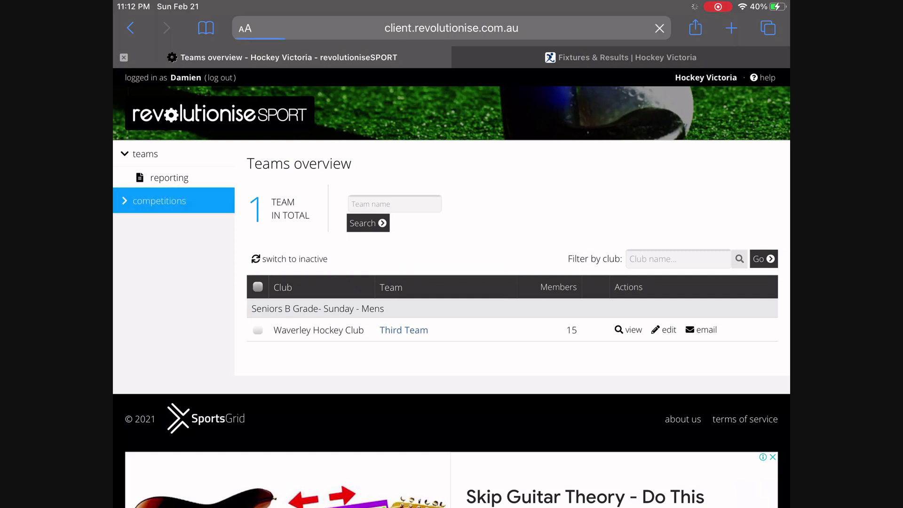
scroll(452, 283, "down", 5)
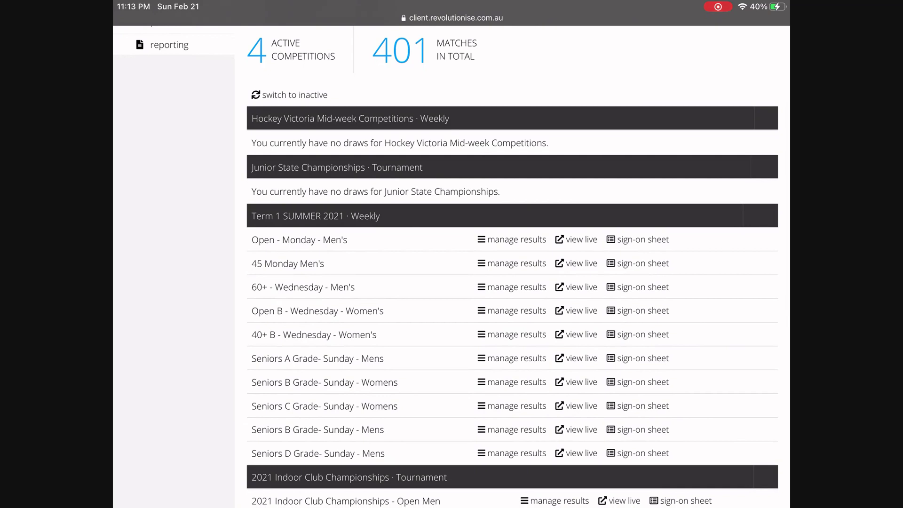
left_click(517, 428)
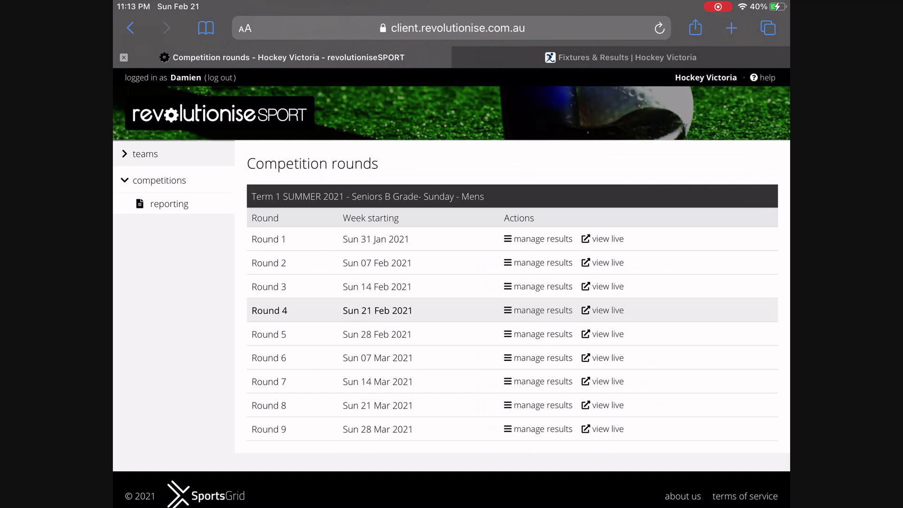
left_click(542, 263)
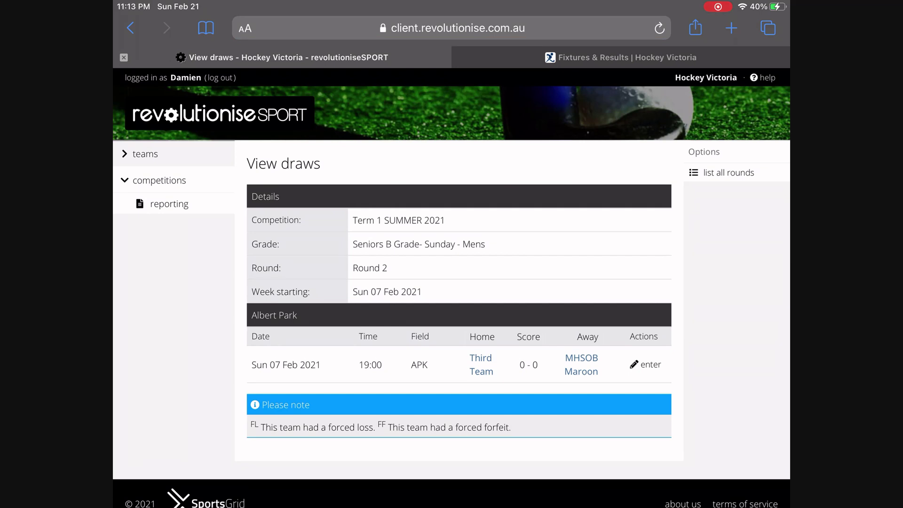
Open result entry for Third Team vs MHSOB Maroon and select the Third Team score.
left_click(646, 365)
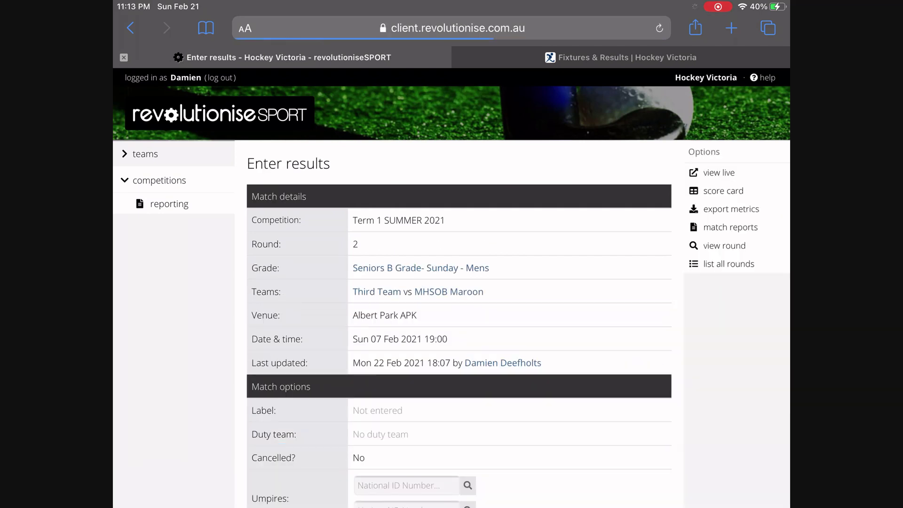
scroll(452, 317, "down", 1)
scroll(452, 317, "down", 5)
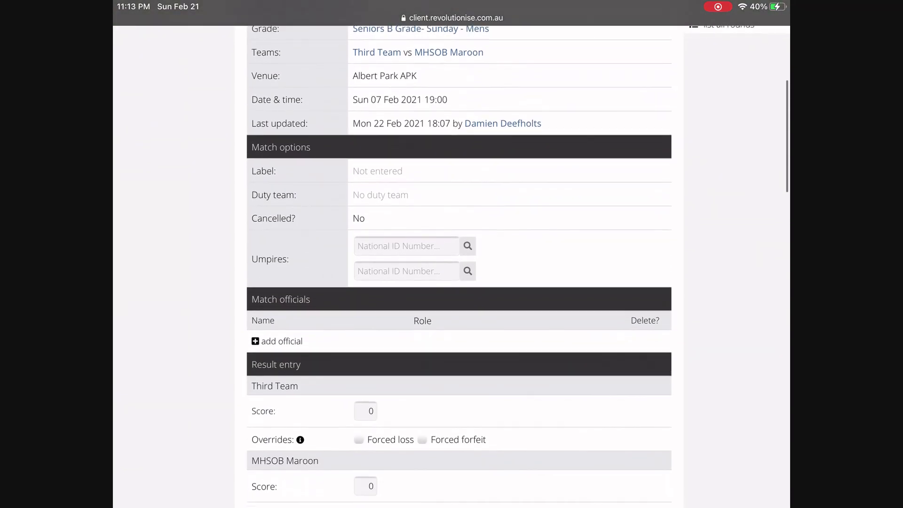
scroll(458, 283, "up", 3)
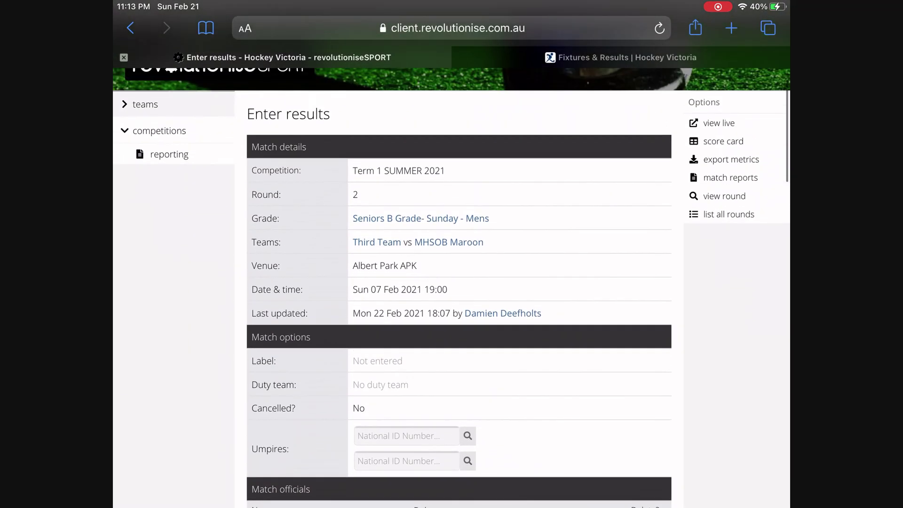
scroll(459, 282, "down", 4)
scroll(458, 282, "down", 2)
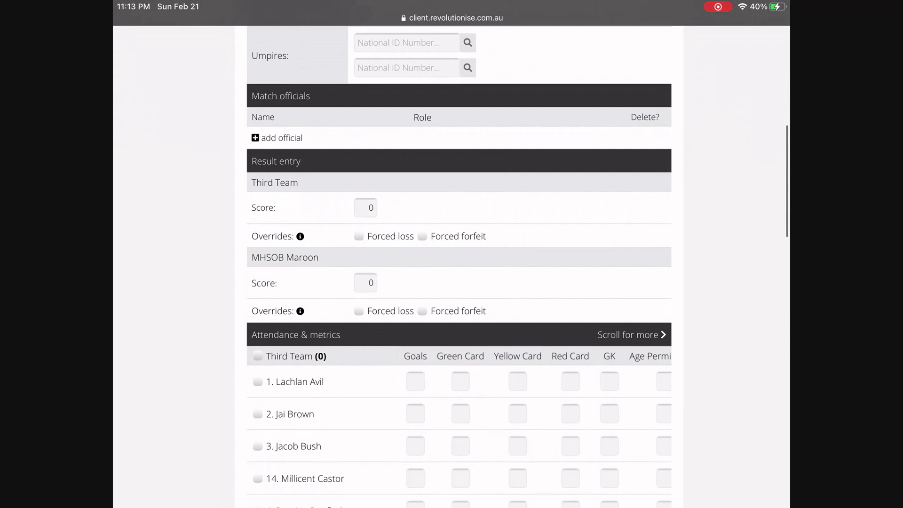
left_click(365, 207)
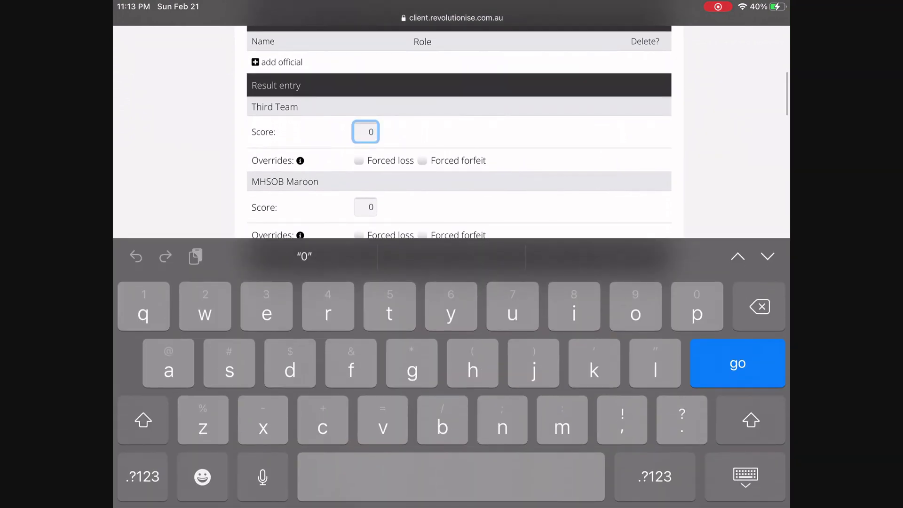
Clear the stray characters from the Third Team and MHSOB Maroon score fields.
key("BackSpace")
type("W")
key("BackSpace")
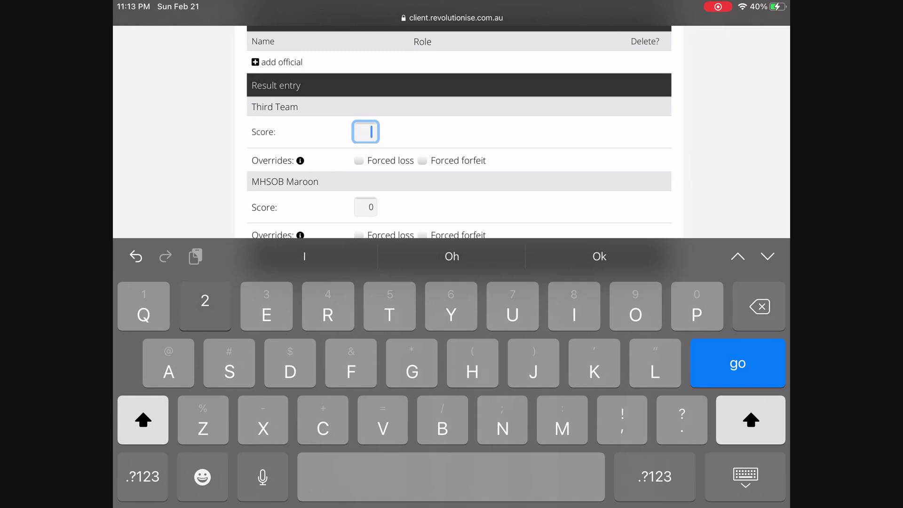
type("2")
key("Tab")
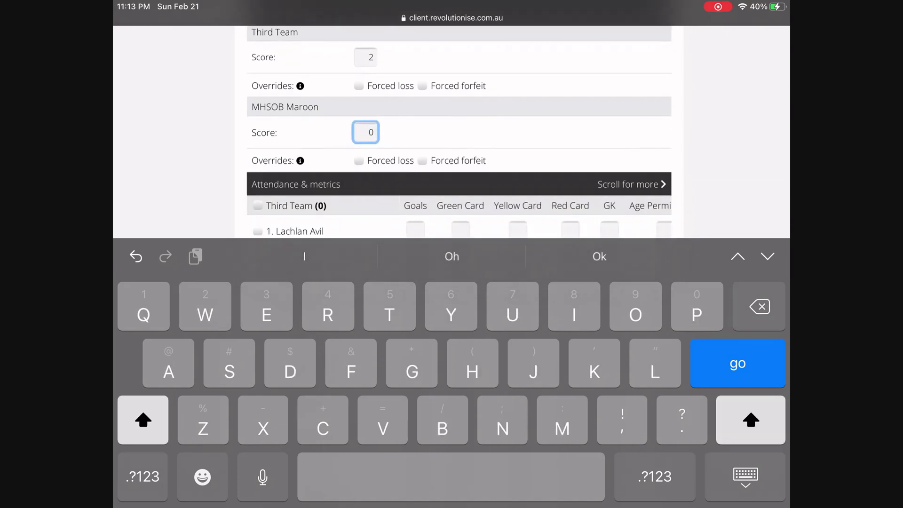
type("5")
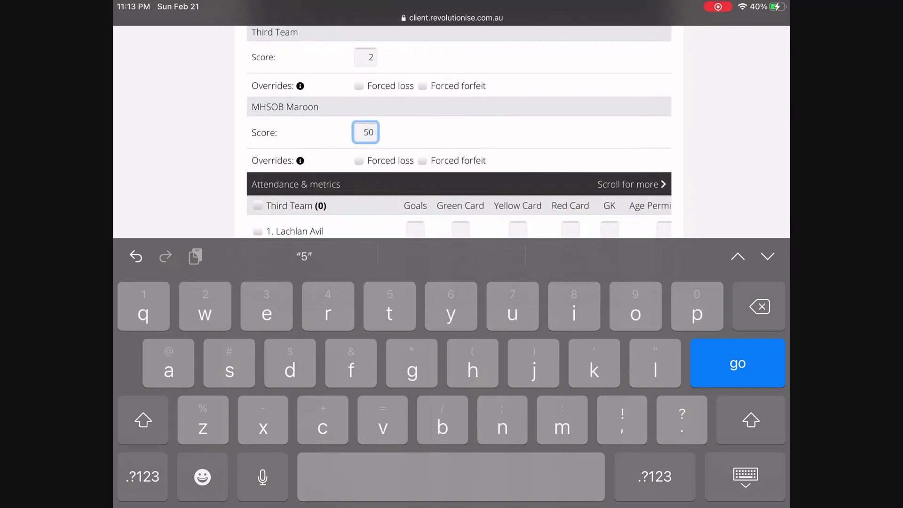
key("BackSpace")
scroll(459, 134, "down", 5)
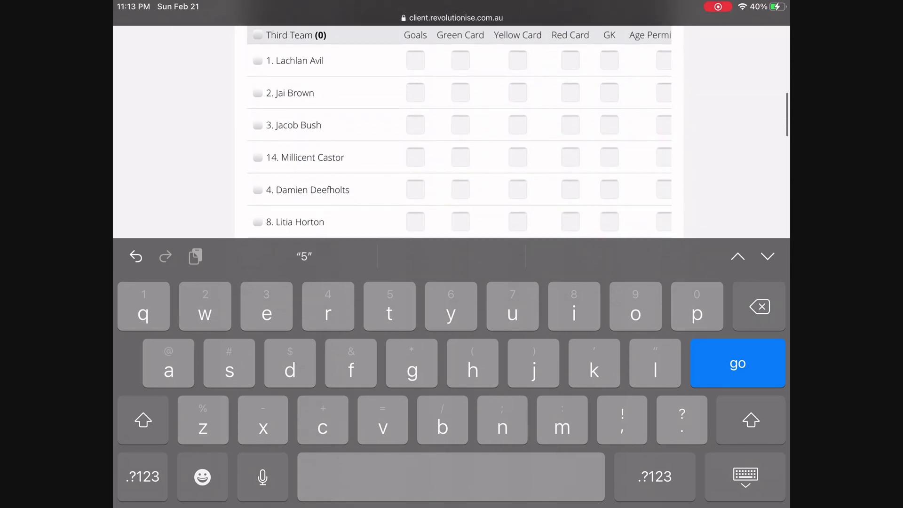
left_click(258, 61)
left_click(258, 92)
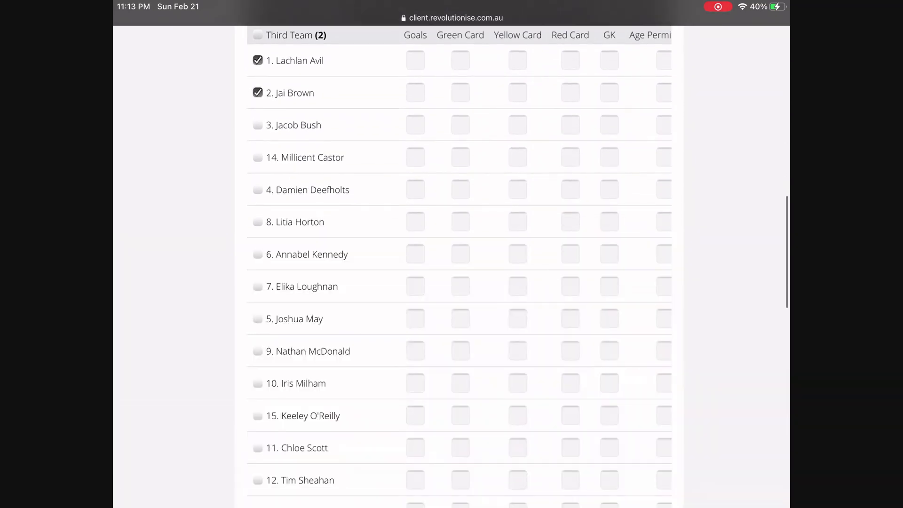
left_click(257, 125)
left_click(257, 157)
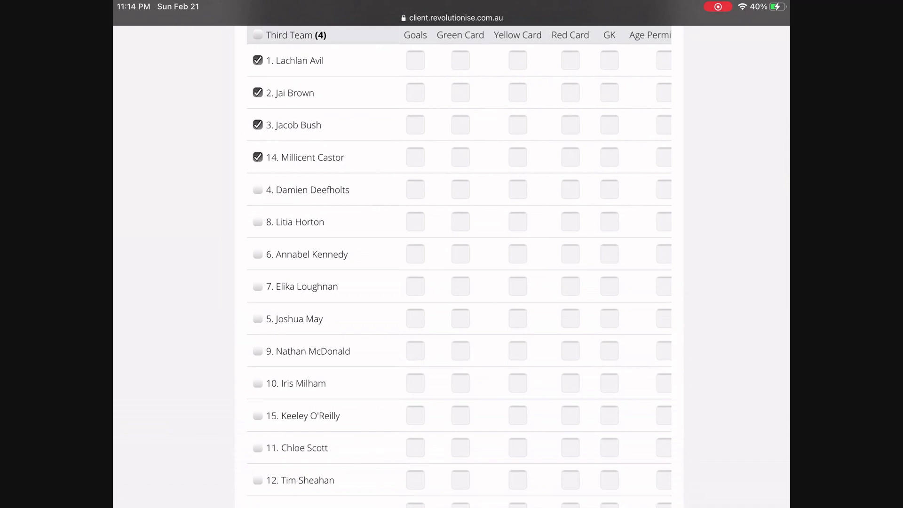
left_click(257, 190)
left_click(257, 158)
left_click(258, 221)
left_click(258, 351)
left_click(258, 318)
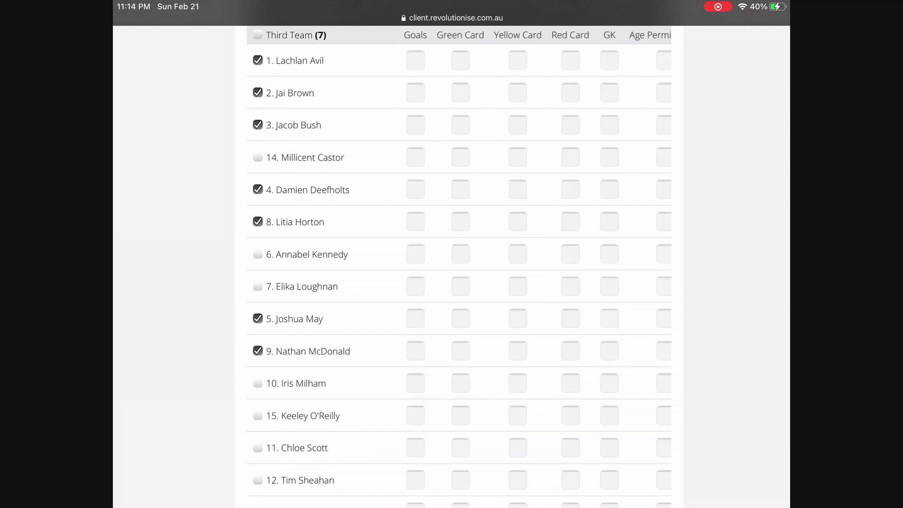
left_click(257, 383)
scroll(459, 282, "down", 2)
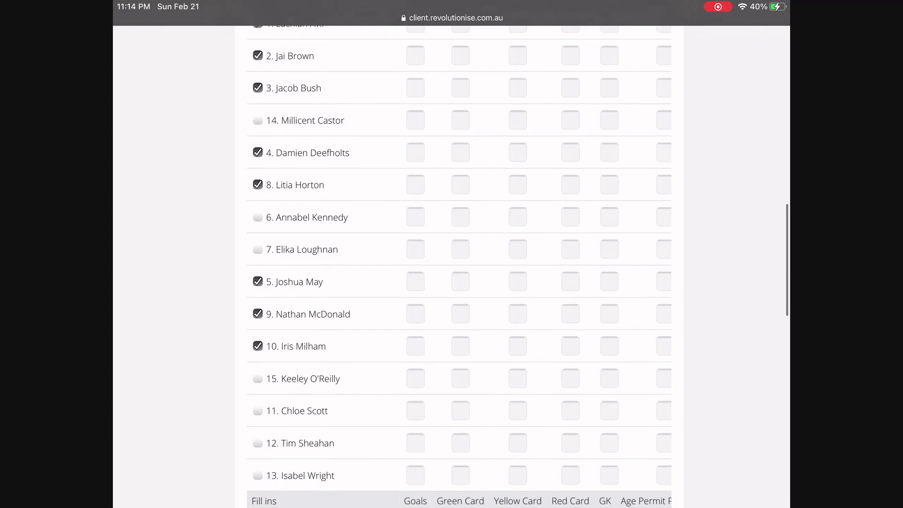
left_click(258, 378)
scroll(459, 282, "up", 3)
scroll(459, 283, "up", 1)
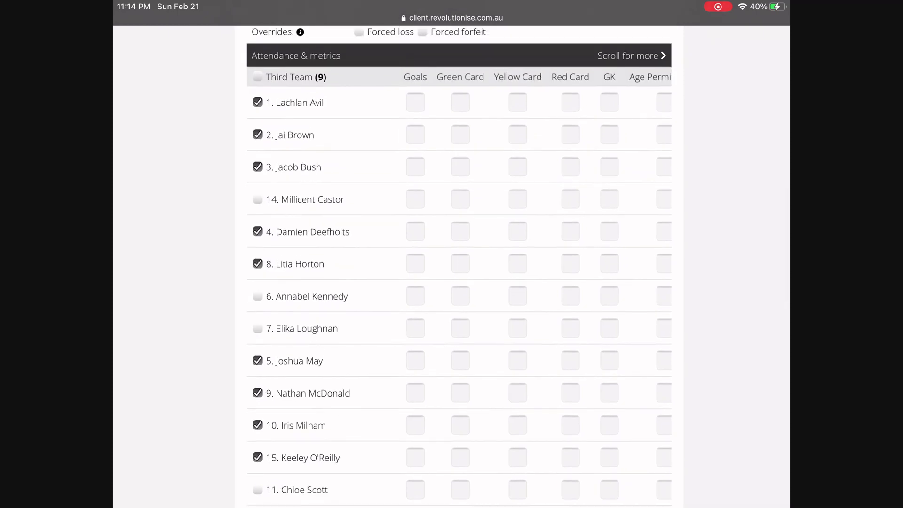
left_click(416, 166)
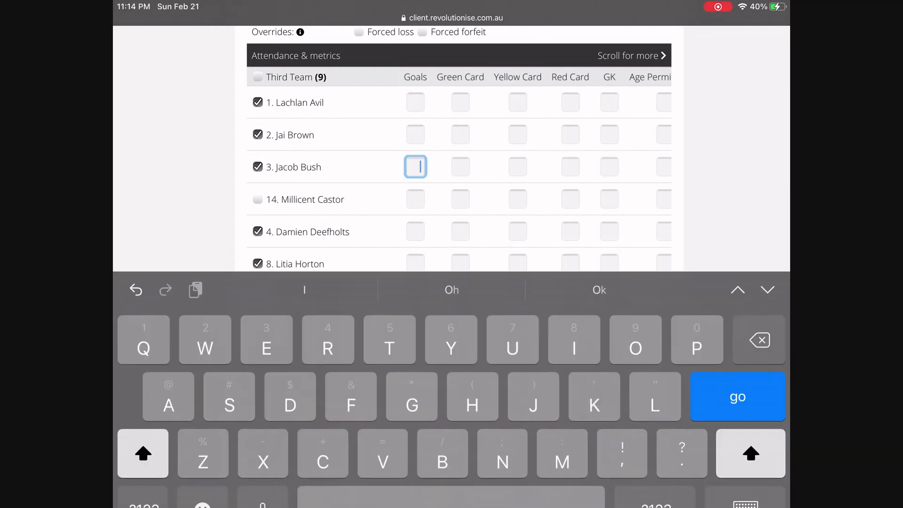
type("1")
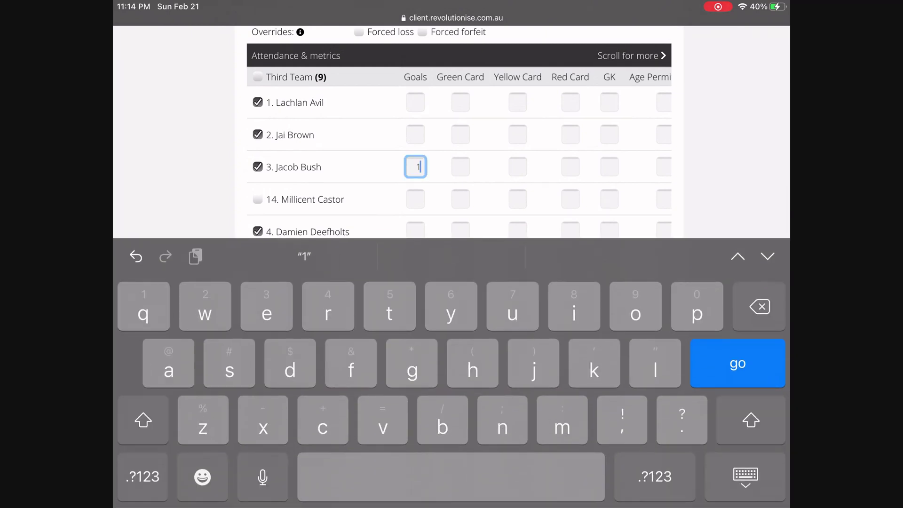
left_click(745, 477)
left_click(416, 394)
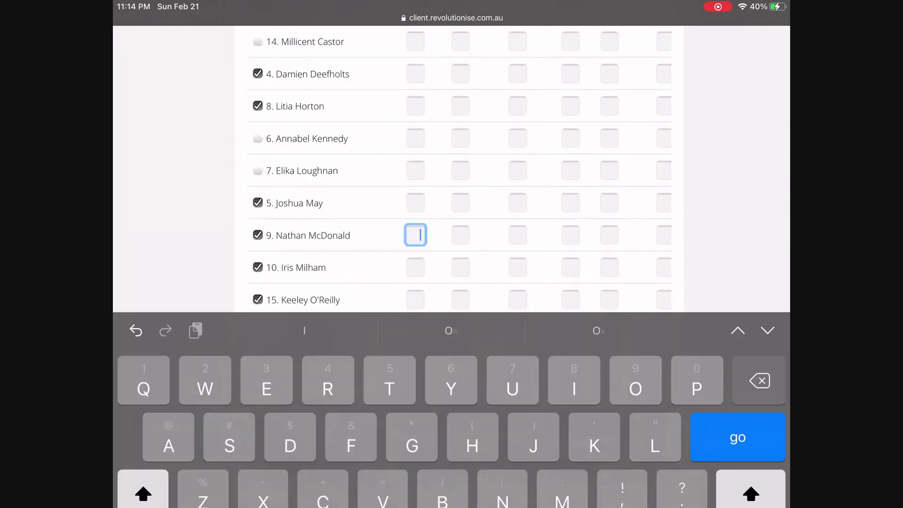
type("1")
left_click(745, 477)
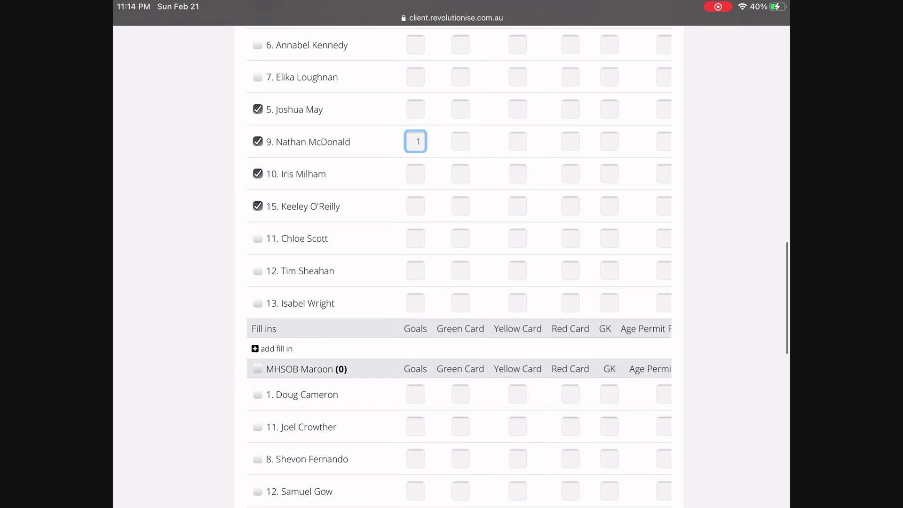
scroll(452, 268, "up", 5)
scroll(459, 283, "down", 3)
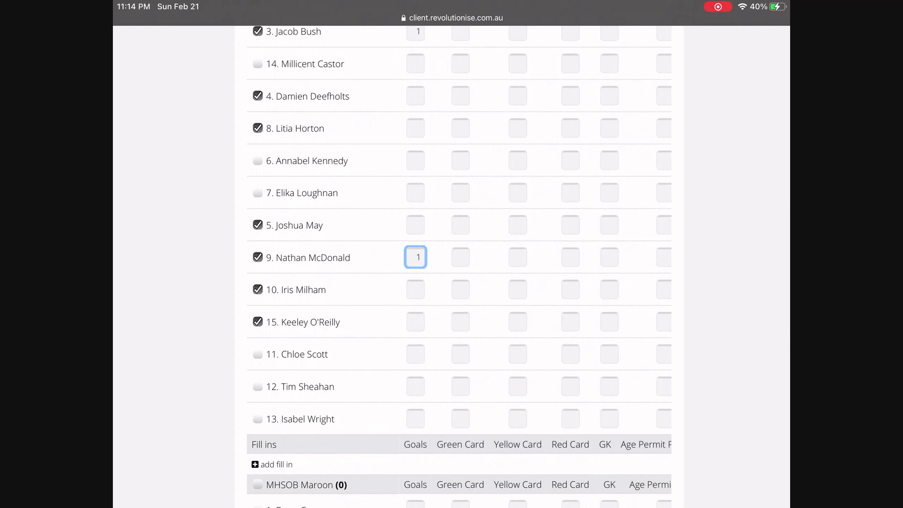
scroll(458, 282, "up", 3)
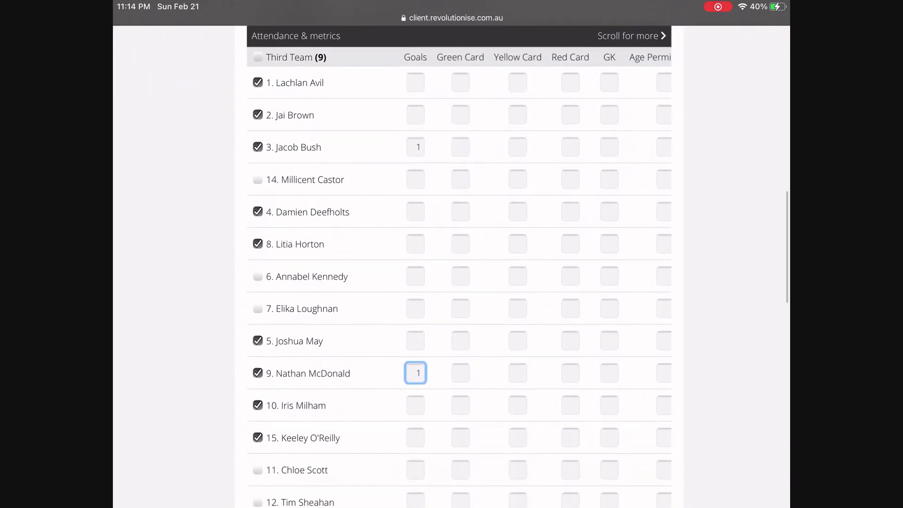
scroll(459, 282, "down", 5)
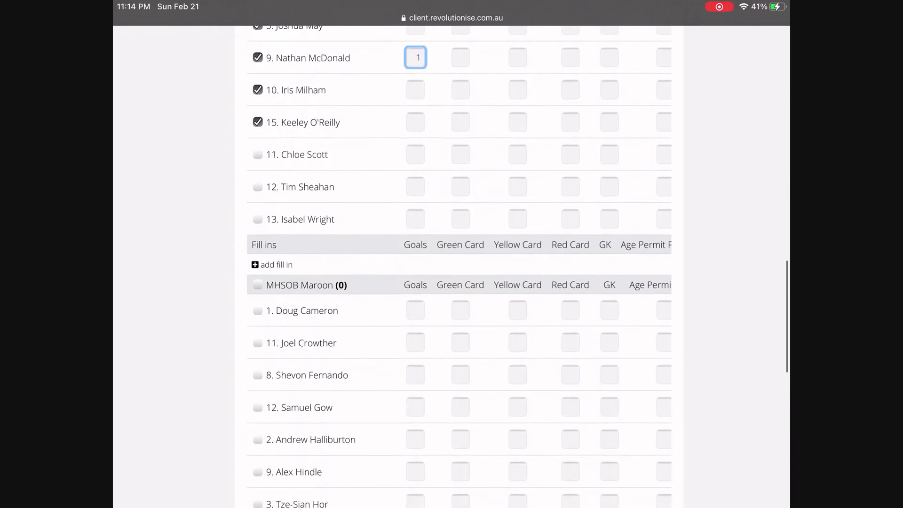
scroll(459, 283, "down", 10)
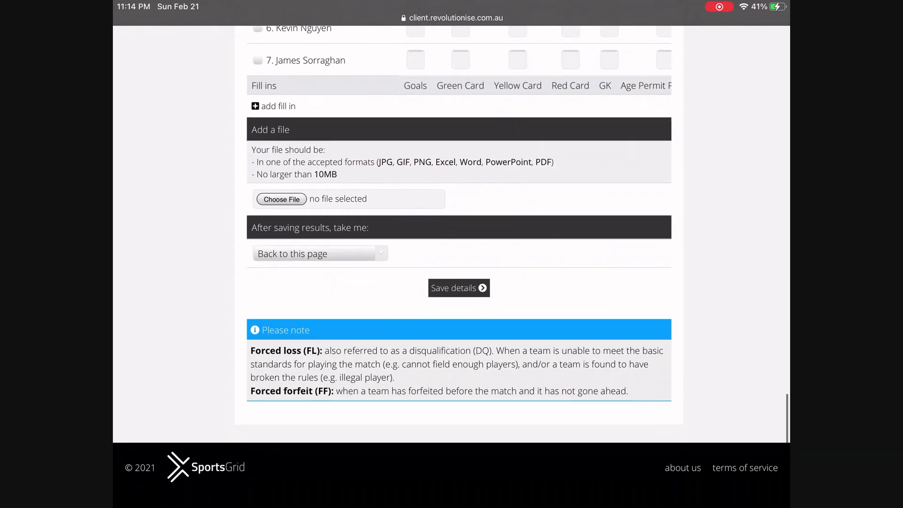
left_click(459, 290)
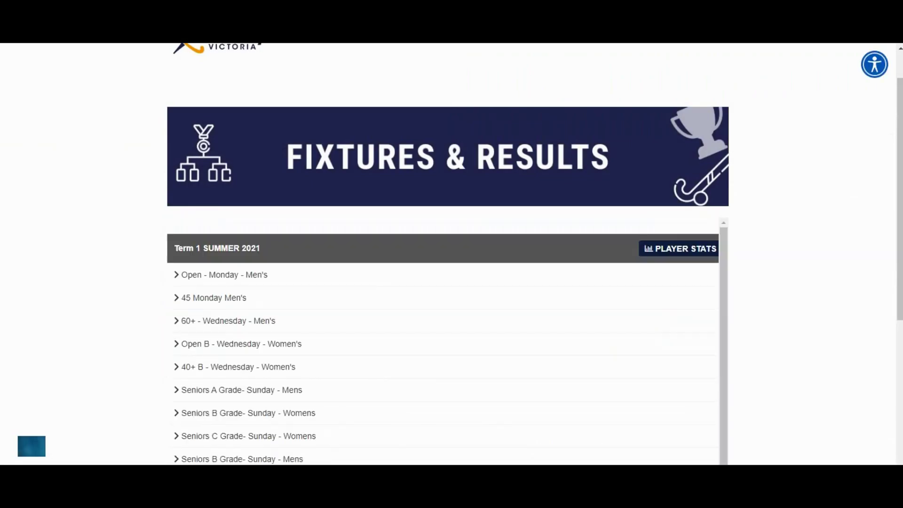
Open the Seniors B Grade Round 2 Third Team vs MHSOB Maroon match details showing 2–5.
left_click(242, 458)
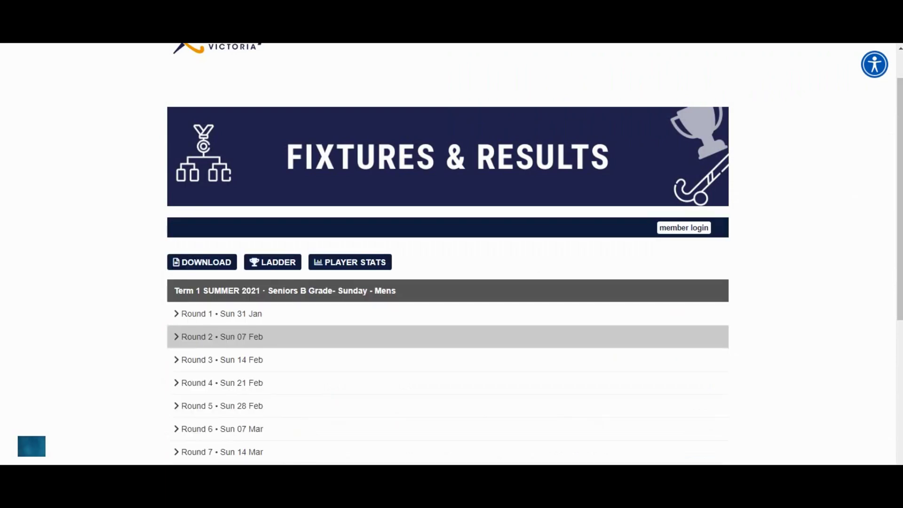
left_click(222, 336)
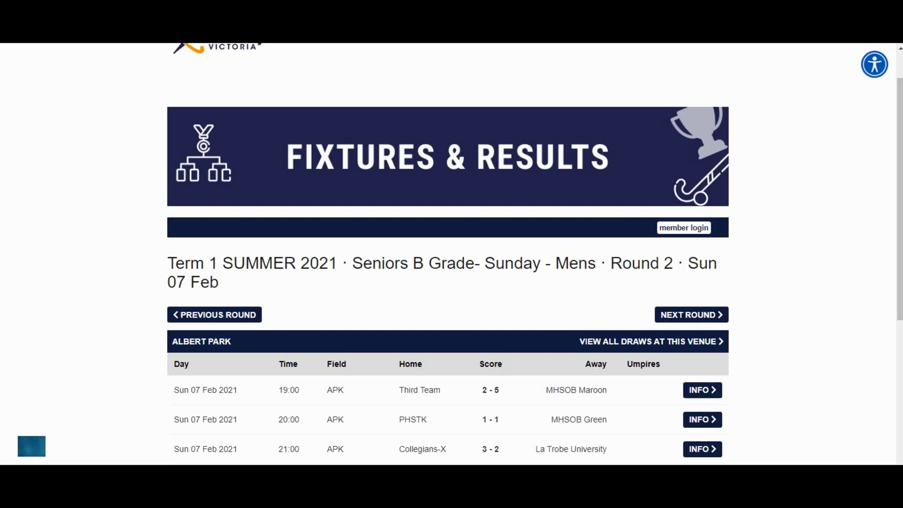
left_click(702, 390)
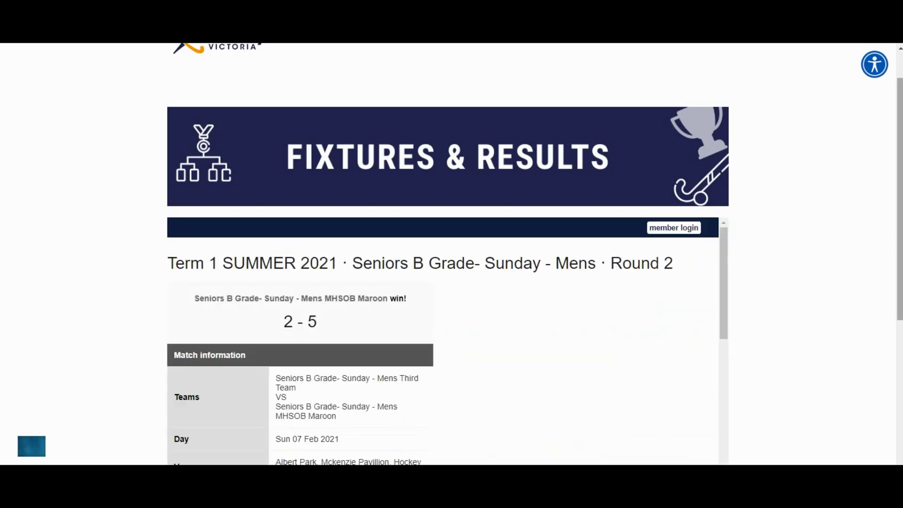
scroll(452, 282, "down", 2)
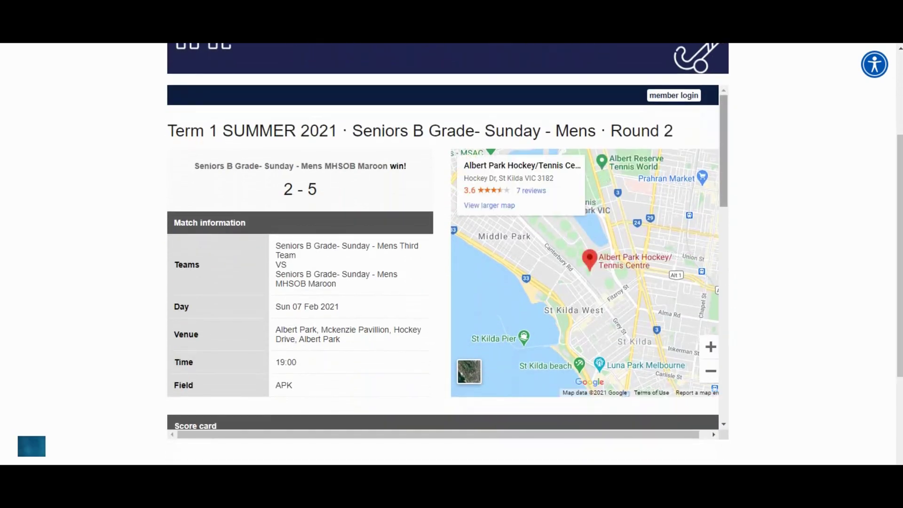
scroll(442, 258, "down", 1)
scroll(442, 258, "down", 1)
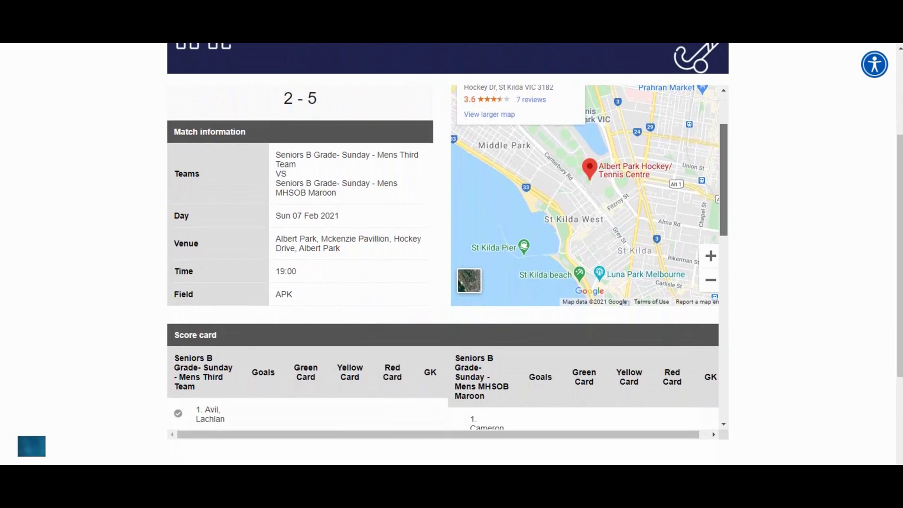
scroll(442, 258, "down", 1)
scroll(442, 258, "down", 1)
scroll(442, 258, "down", 1)
scroll(443, 258, "down", 1)
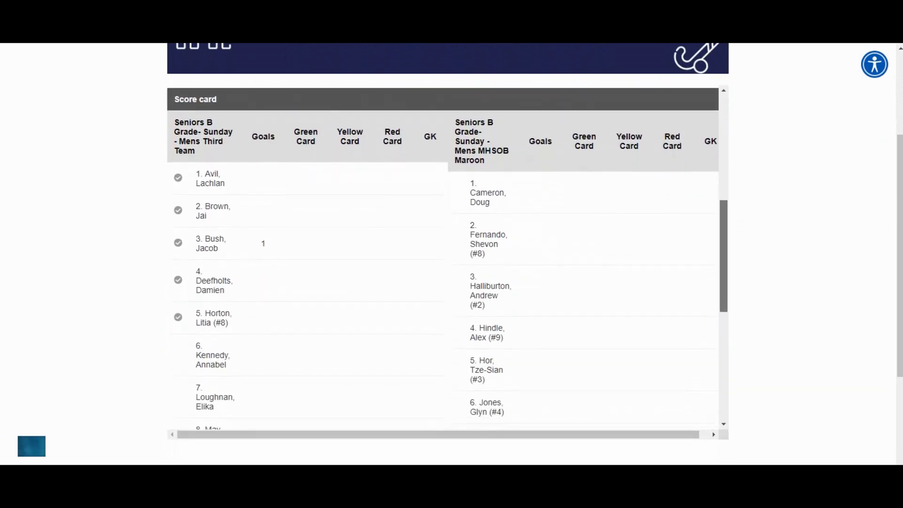
scroll(442, 258, "down", 1)
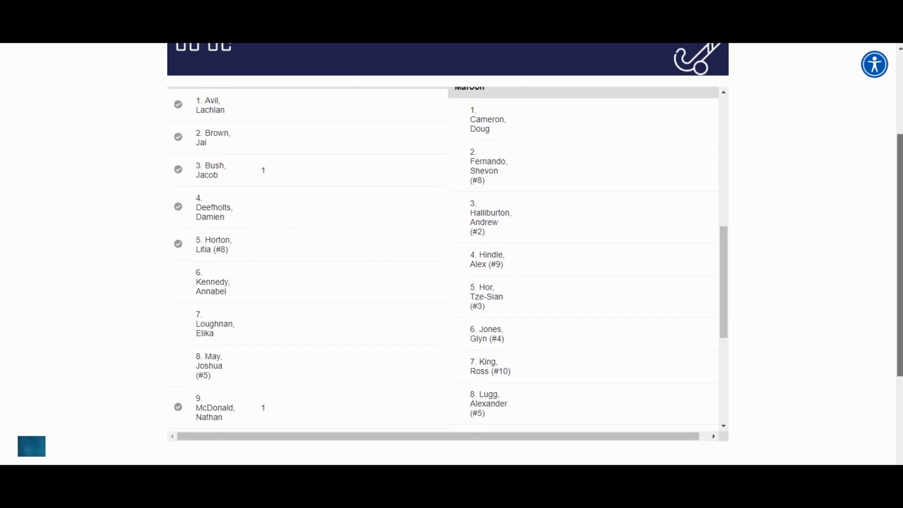
scroll(452, 254, "up", 3)
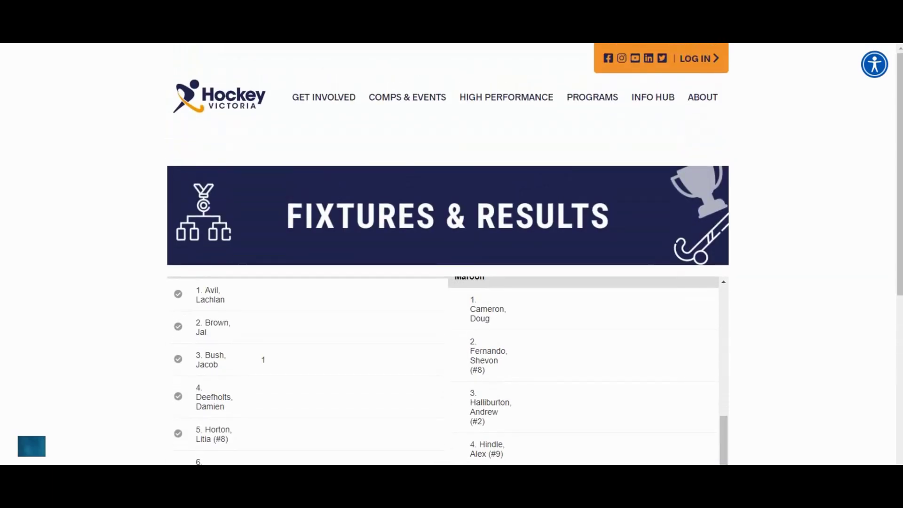